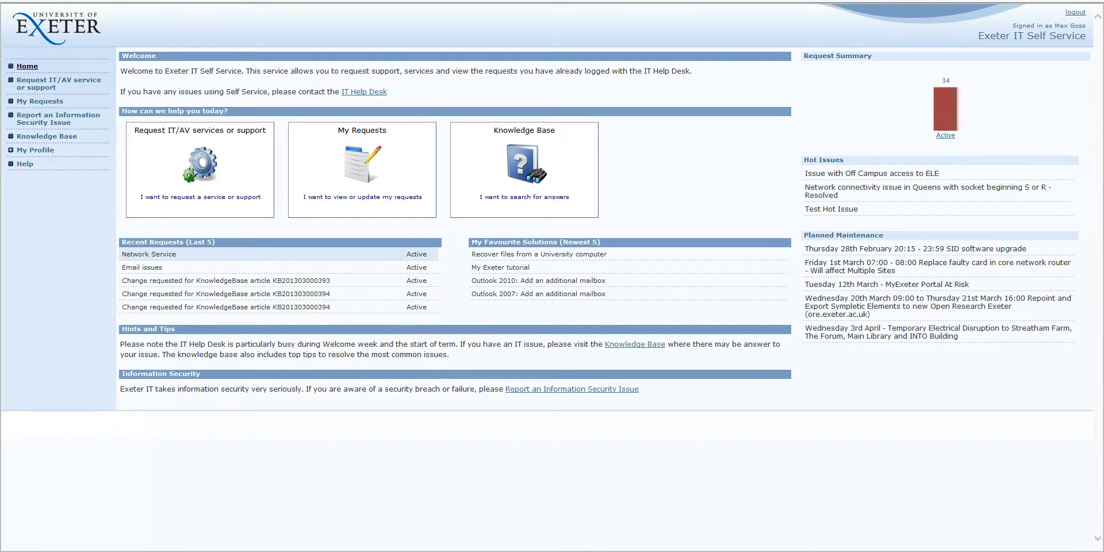
# Inspect the Network Service request's details and diary history, then close it.
pyautogui.click(162, 257)
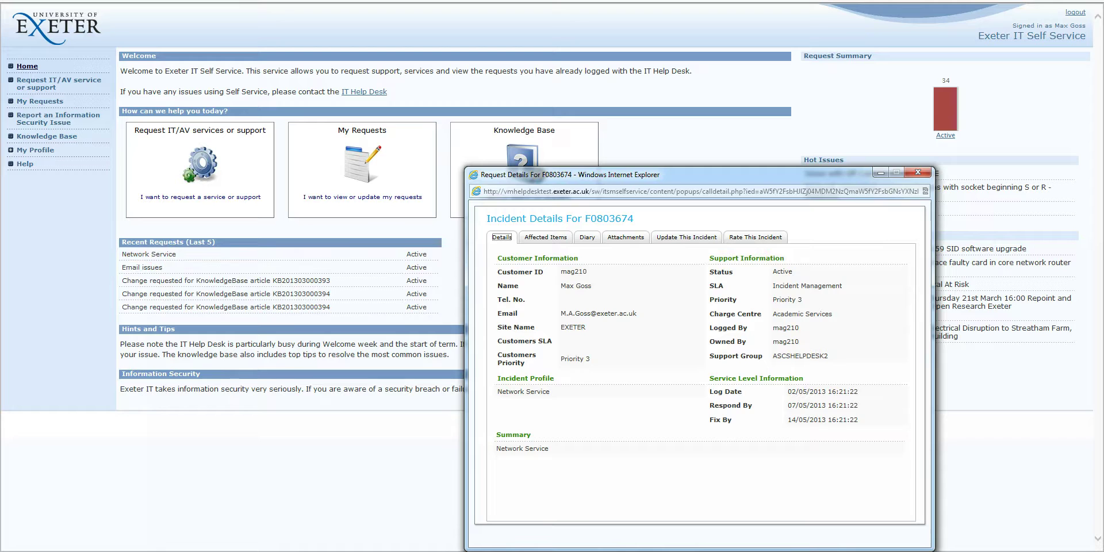
pyautogui.moveTo(600, 175); pyautogui.dragTo(477, 106)
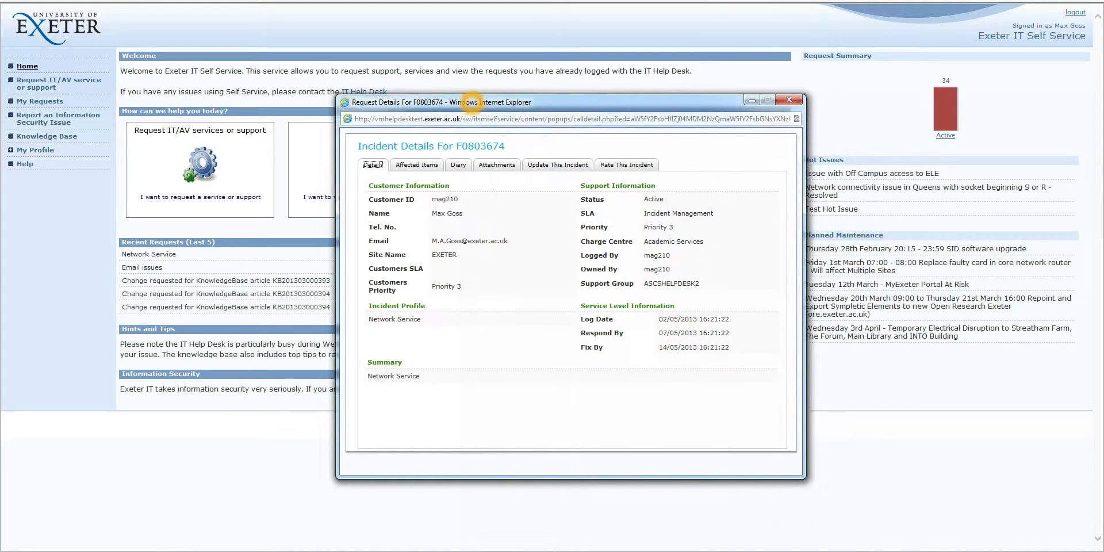
pyautogui.click(458, 165)
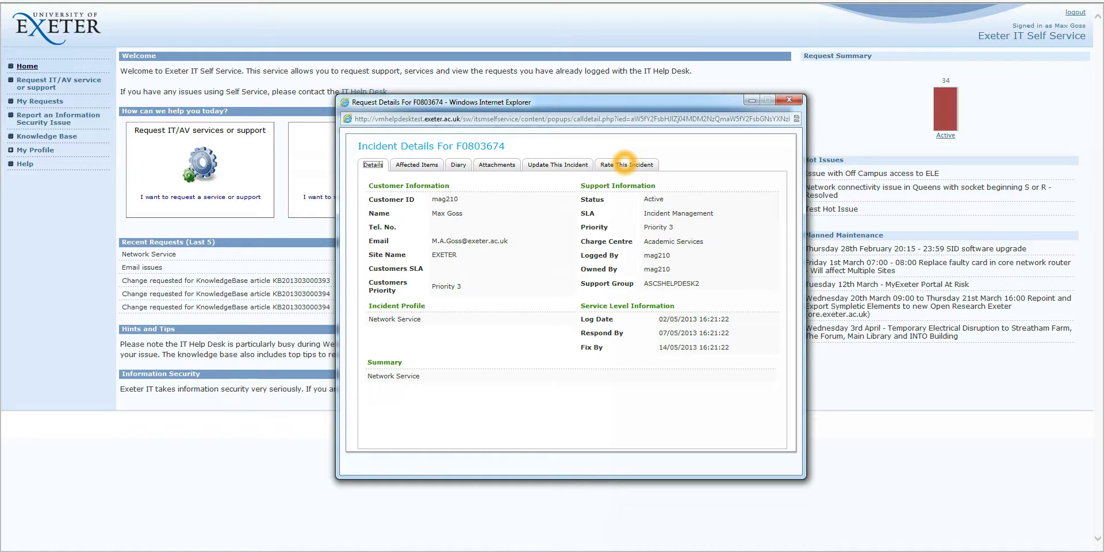
pyautogui.click(789, 100)
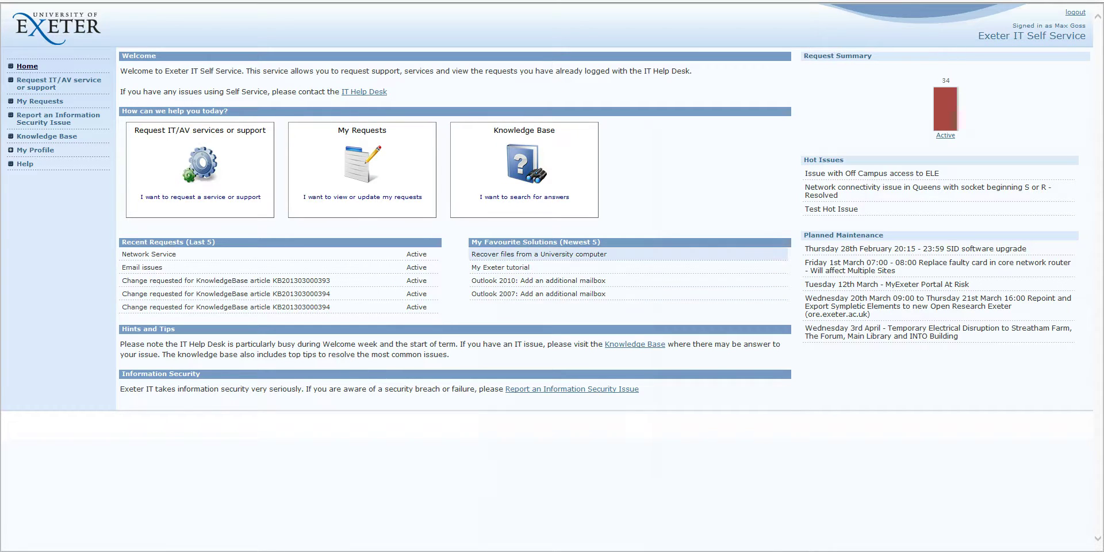
# View the Recover files from a University computer solution and the off-campus ELE access issue.
pyautogui.click(496, 254)
pyautogui.click(553, 253)
pyautogui.click(571, 253)
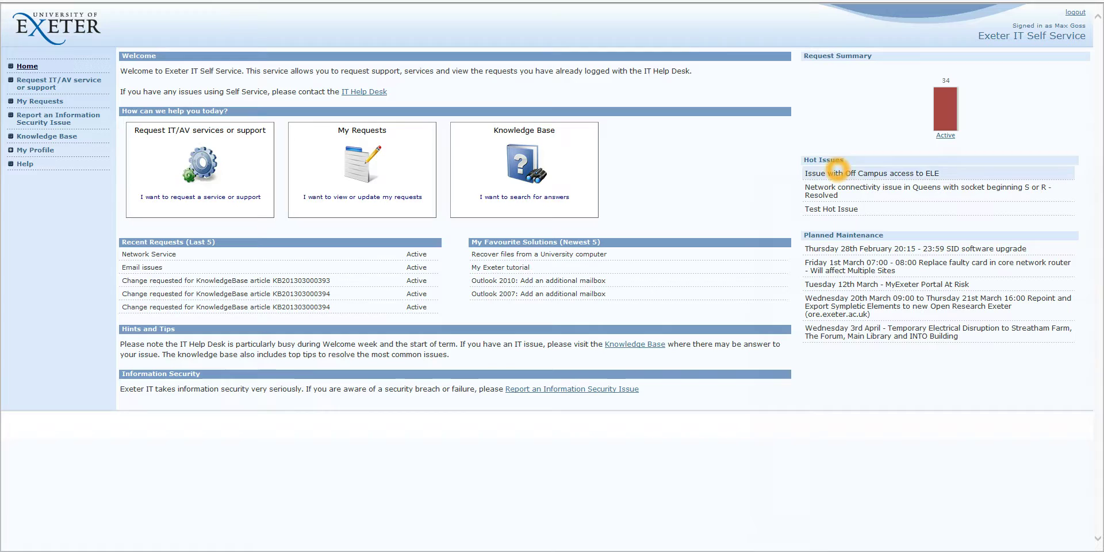
pyautogui.click(841, 171)
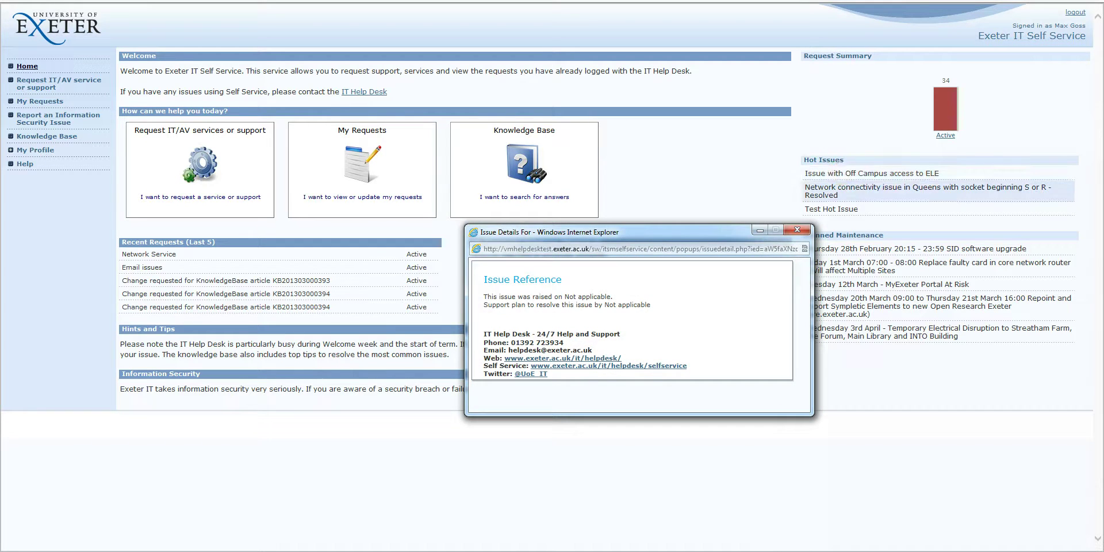
pyautogui.click(797, 229)
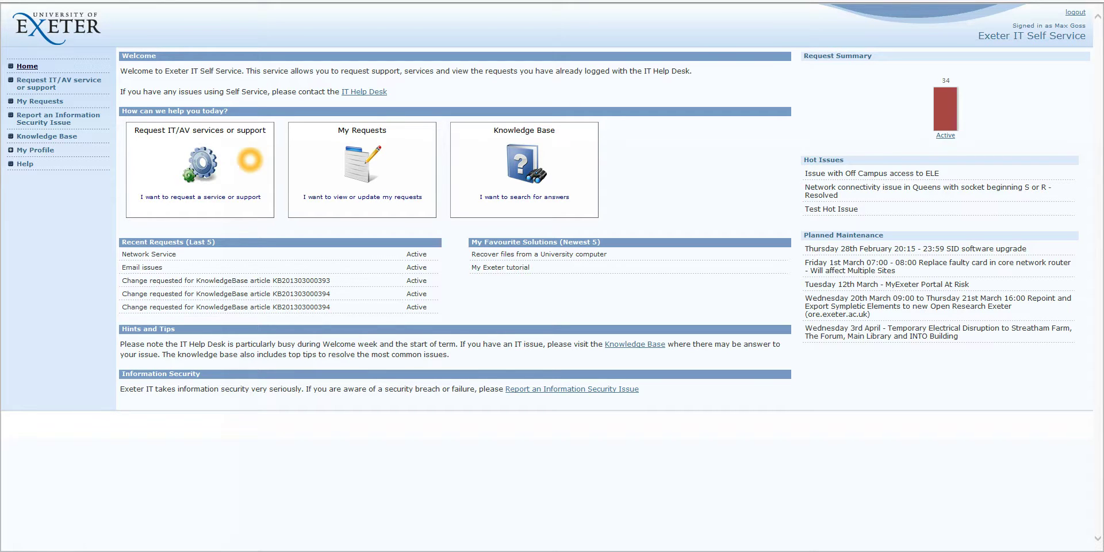
# Look at the general support request form, return Home, and open the requestable services catalogue.
pyautogui.click(250, 161)
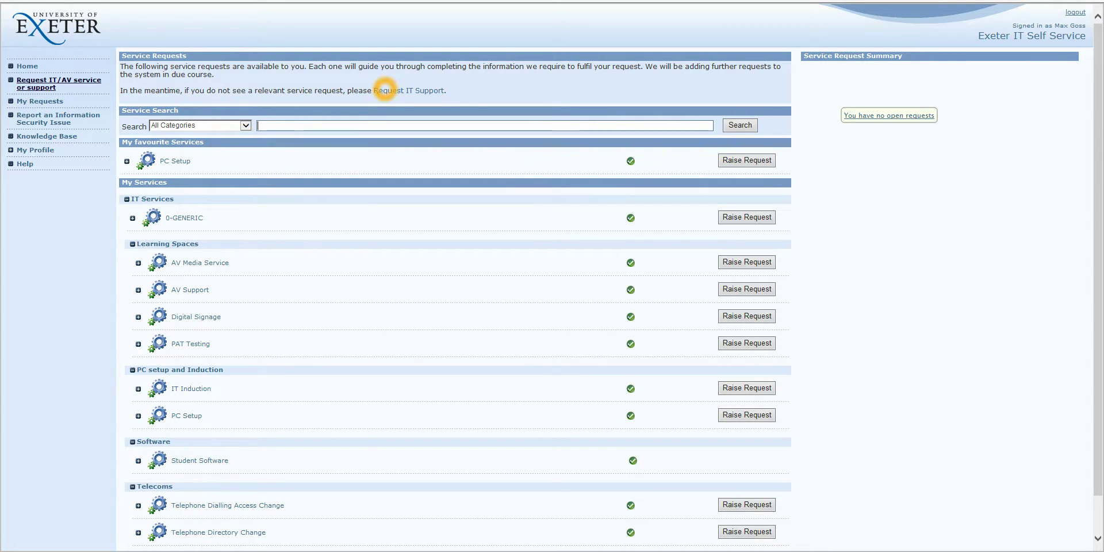
pyautogui.click(407, 91)
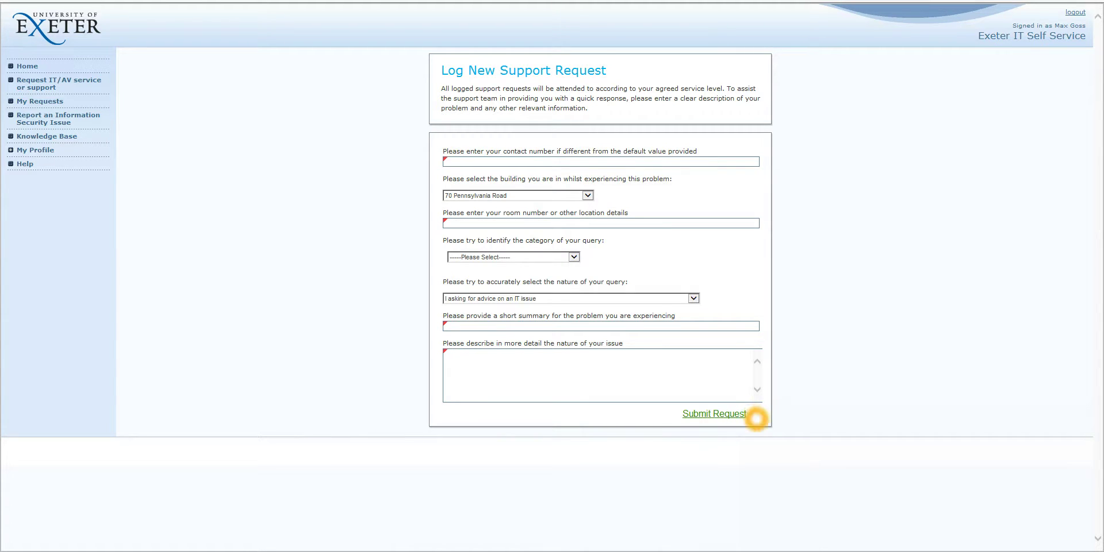
pyautogui.click(26, 65)
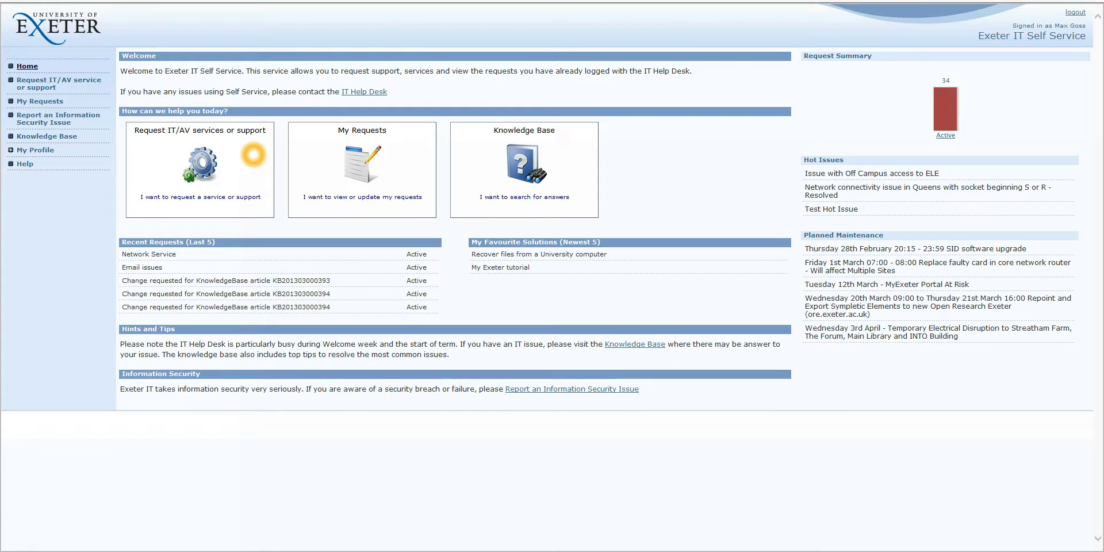
pyautogui.click(253, 155)
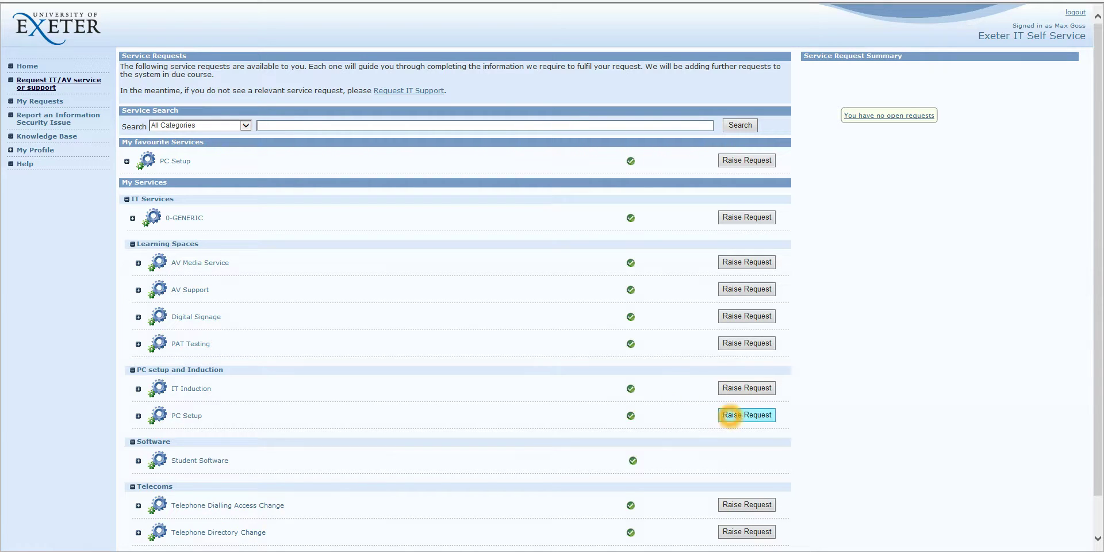
# Open the New PC Setup request wizard, then leave it for the Home page.
pyautogui.click(751, 416)
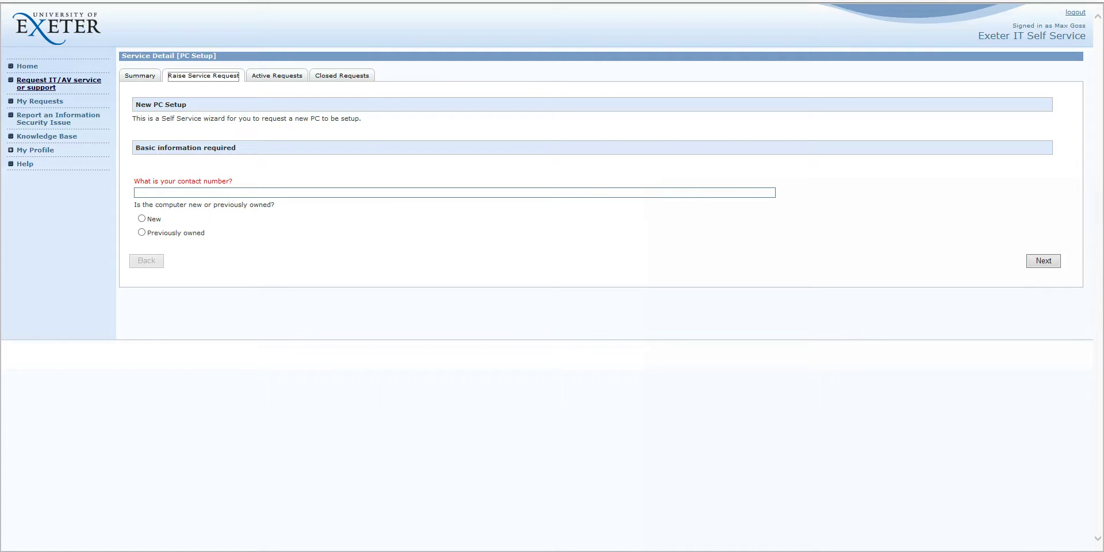
pyautogui.click(27, 66)
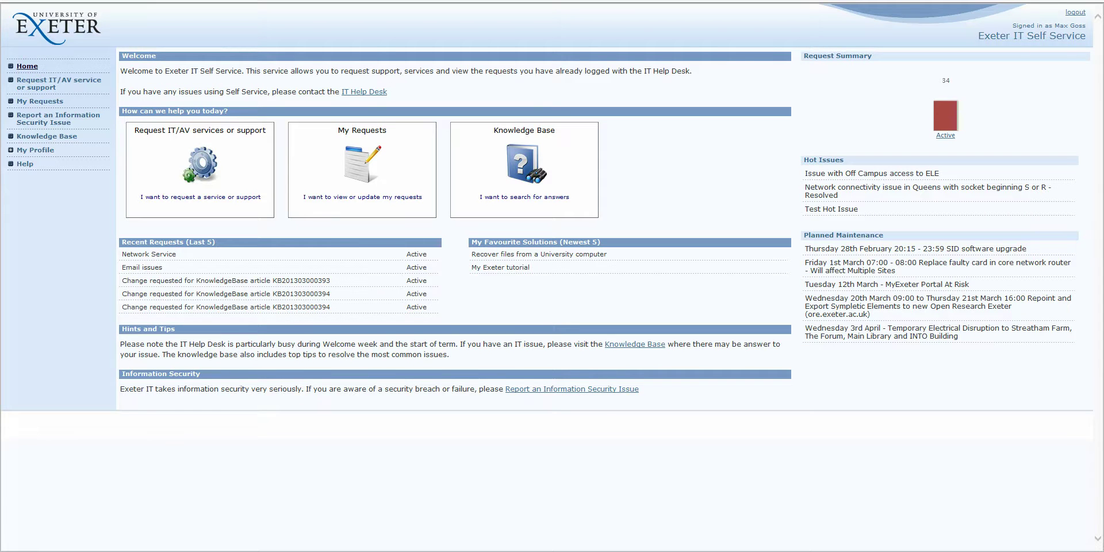
pyautogui.click(245, 153)
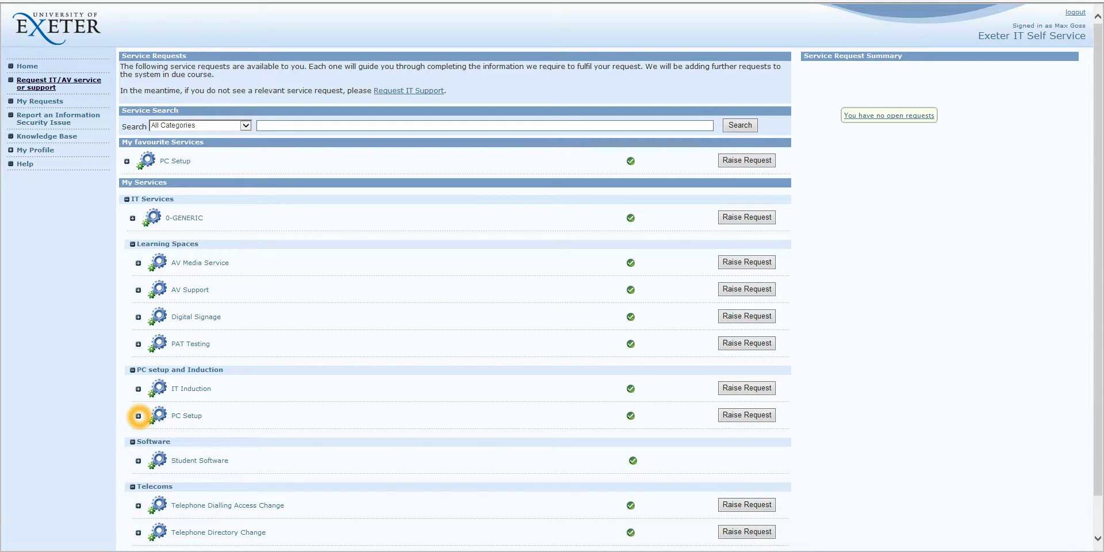
pyautogui.click(138, 416)
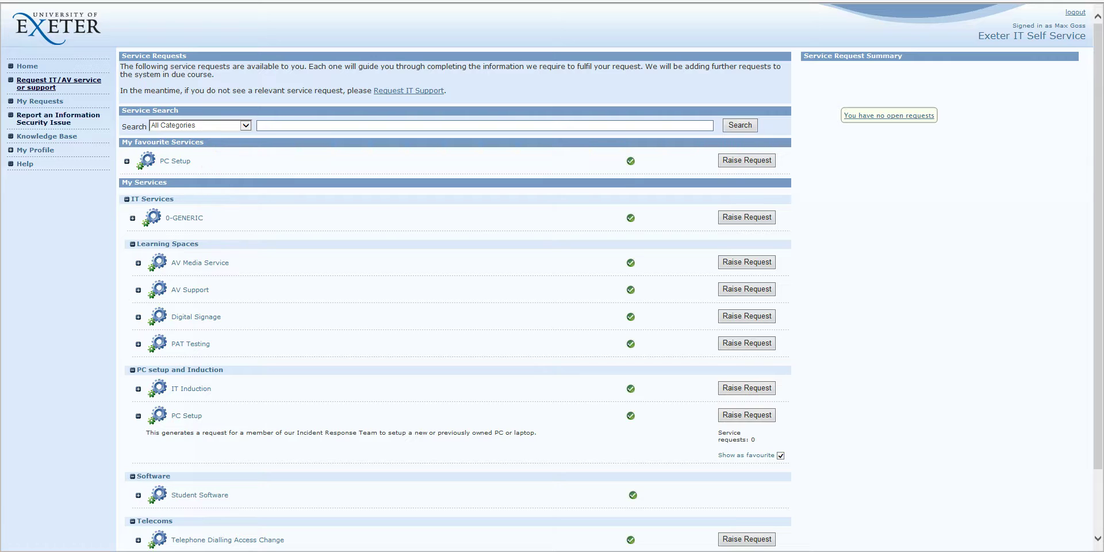
pyautogui.click(27, 65)
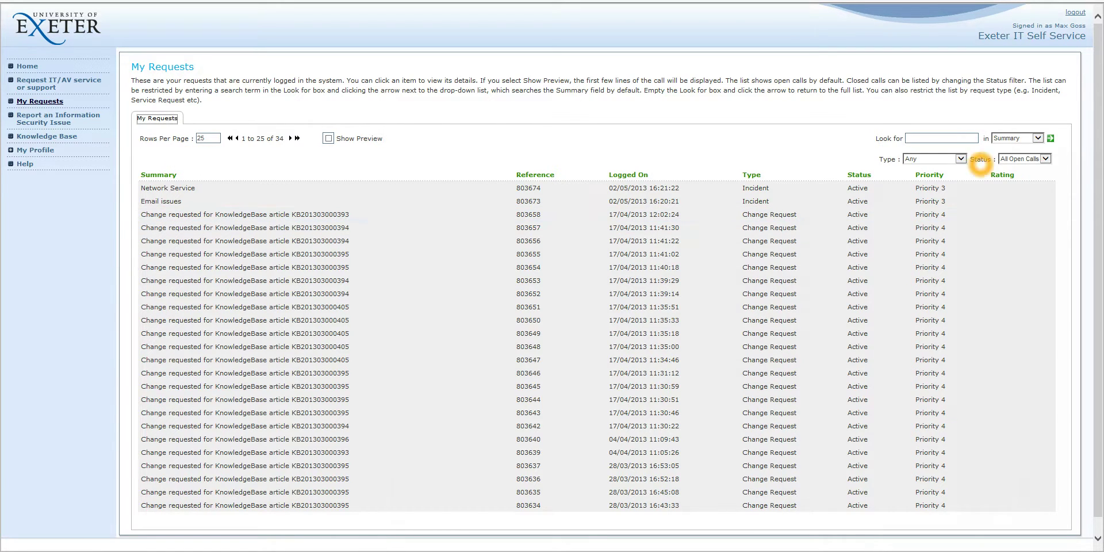
# Check the My Requests status filter options, leaving it on All Open Calls.
pyautogui.click(1045, 159)
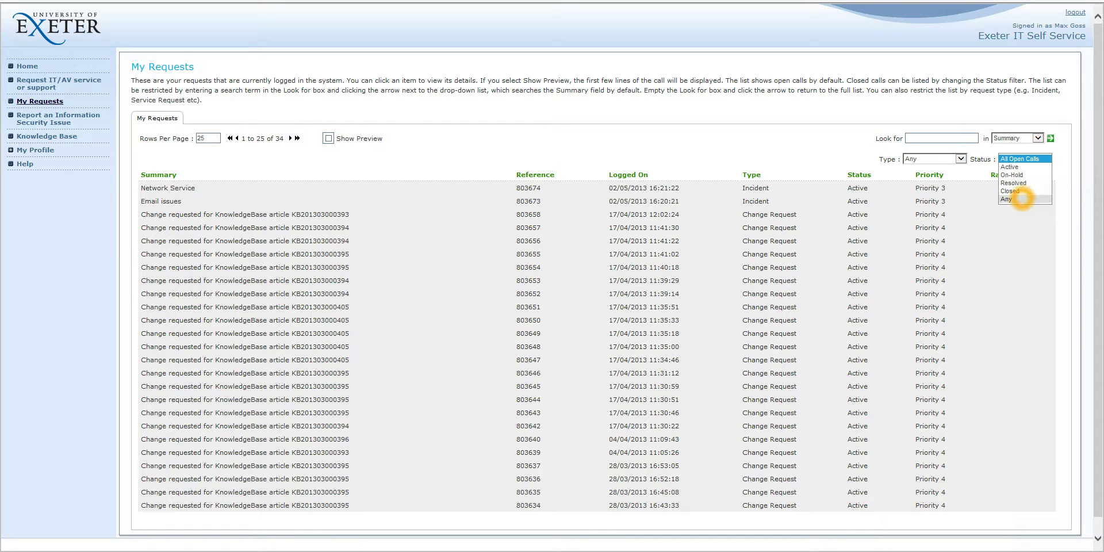
pyautogui.click(572, 144)
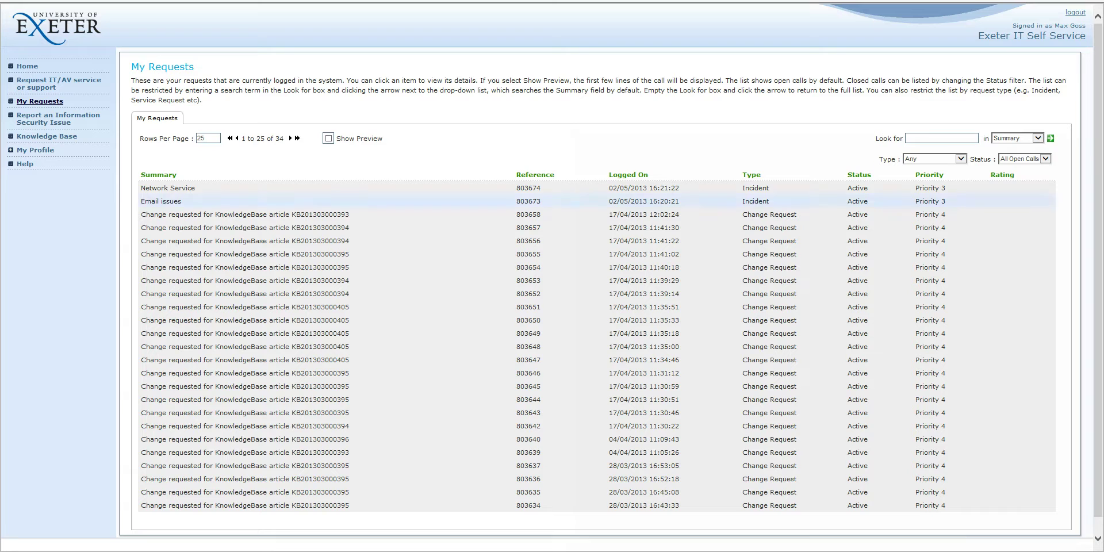
# Open the Network Service request's details and view its diary history.
pyautogui.click(167, 188)
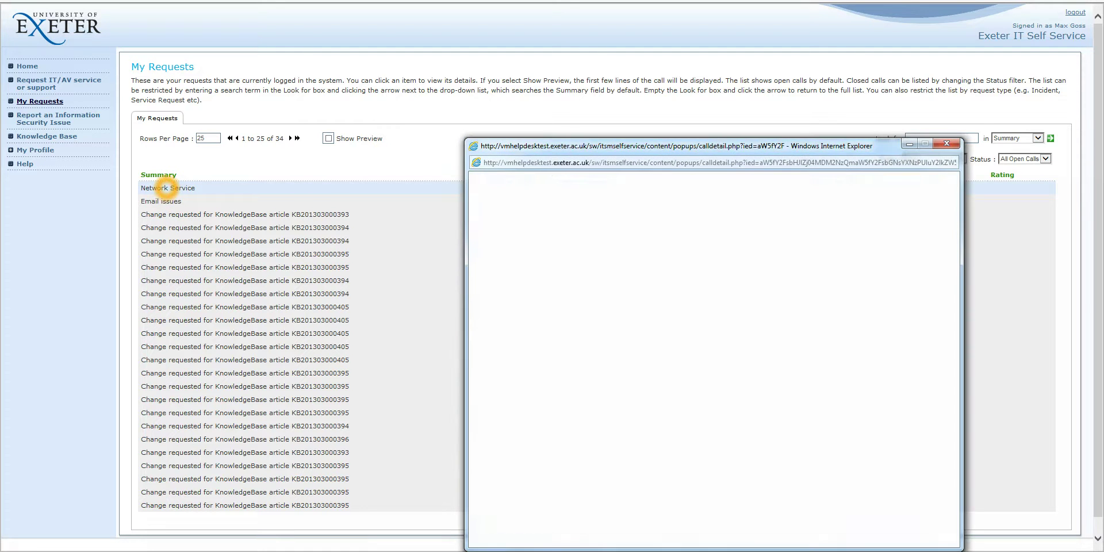
pyautogui.moveTo(598, 143); pyautogui.dragTo(405, 99)
pyautogui.click(424, 207)
pyautogui.click(396, 158)
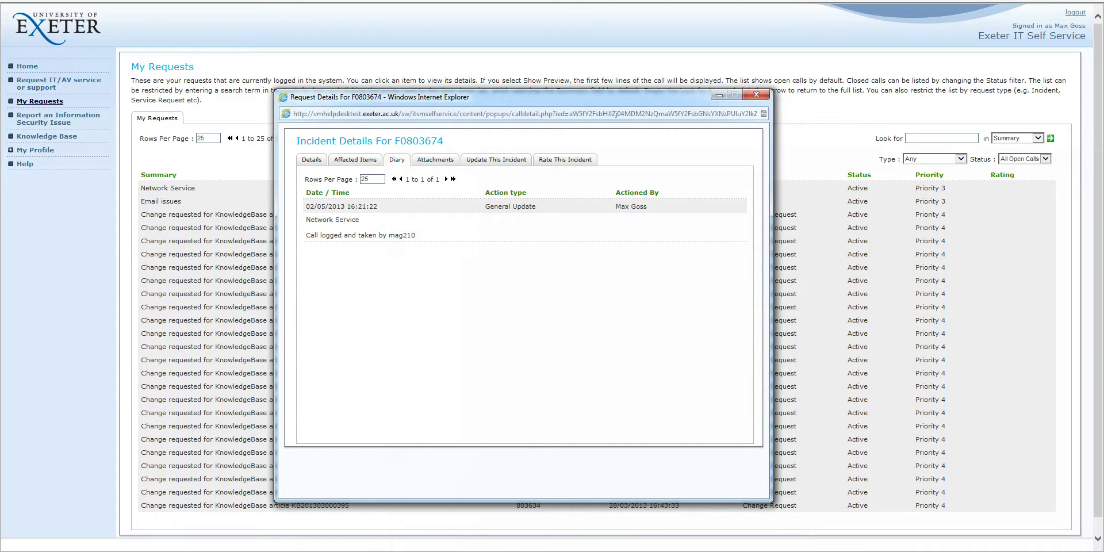
# Explore the incident update form, including its description and file attachment options.
pyautogui.click(489, 159)
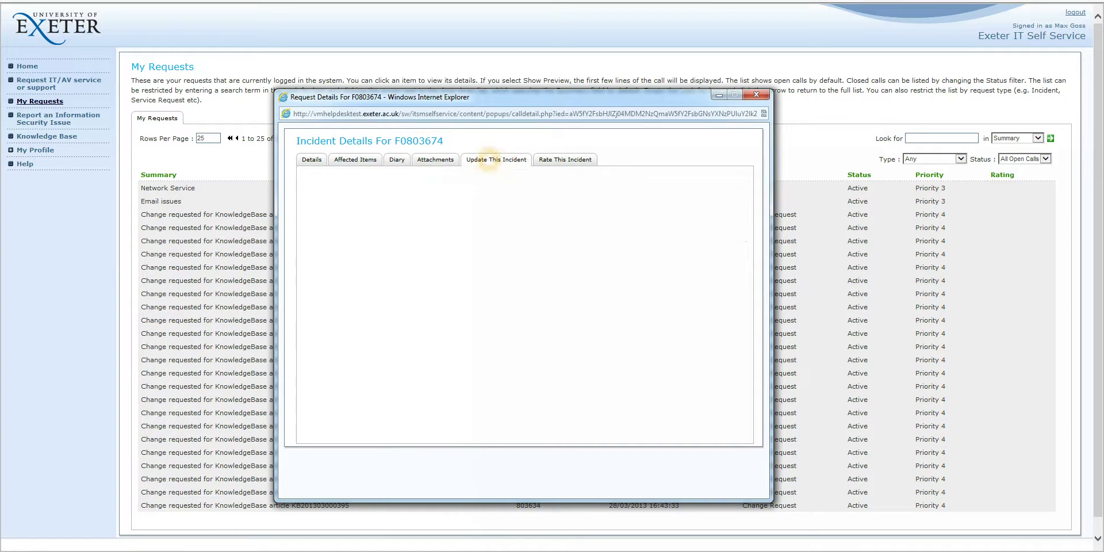
pyautogui.click(346, 229)
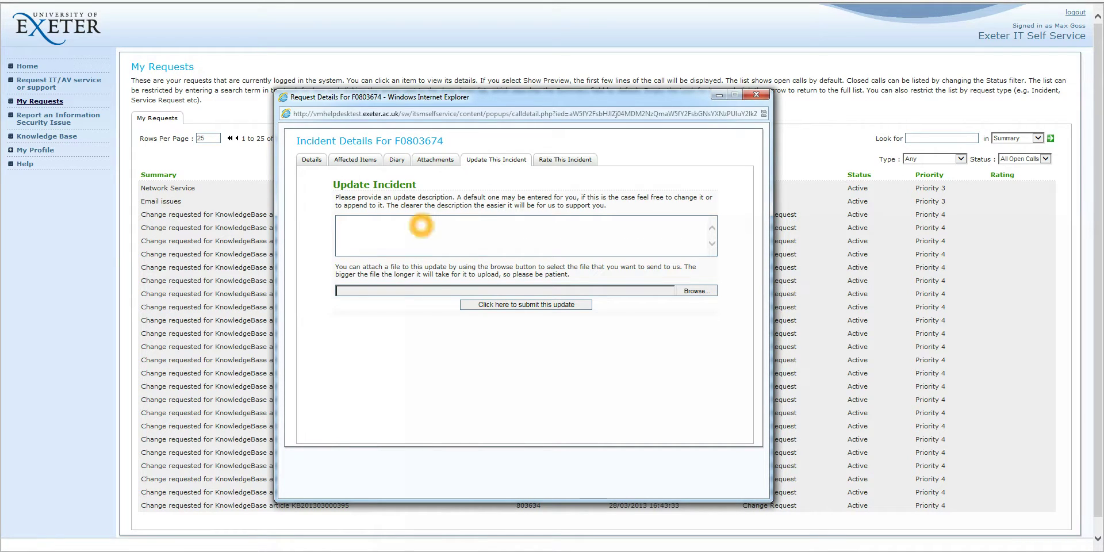
pyautogui.click(511, 308)
pyautogui.click(690, 293)
pyautogui.click(598, 190)
# Look at the incident rating section, close the details window, and return Home.
pyautogui.click(584, 164)
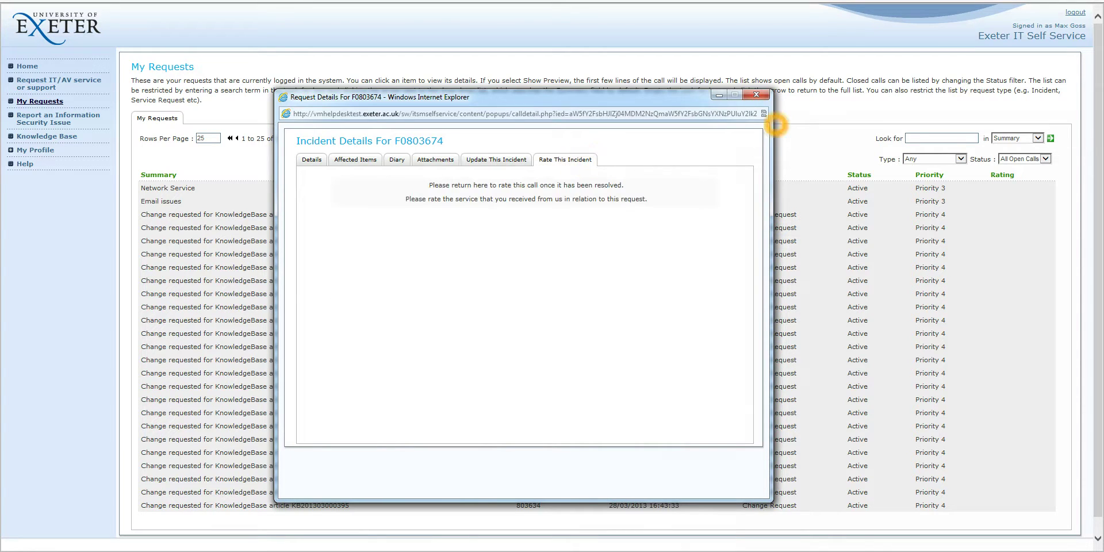
pyautogui.click(757, 96)
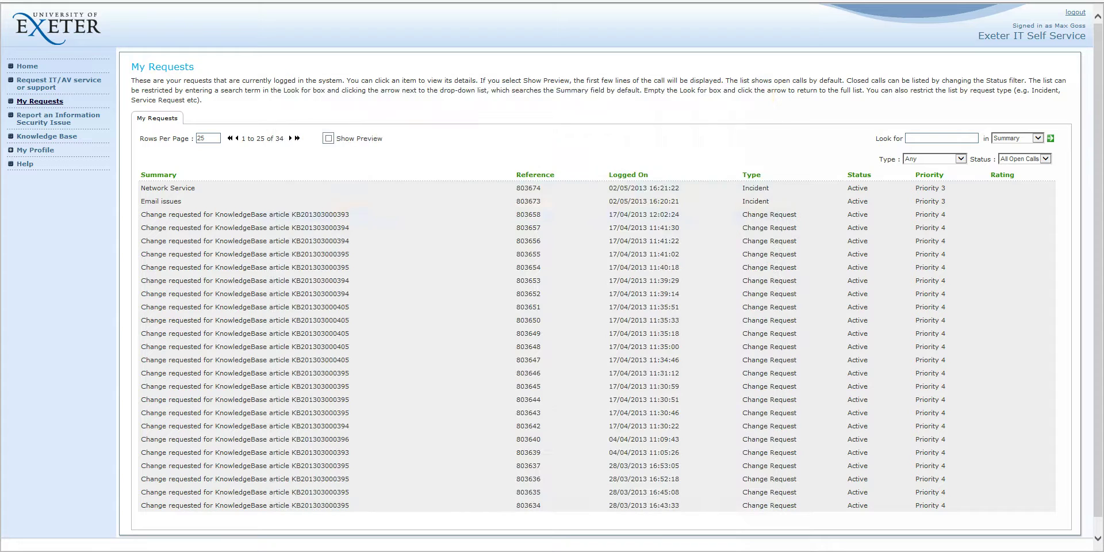
pyautogui.click(27, 65)
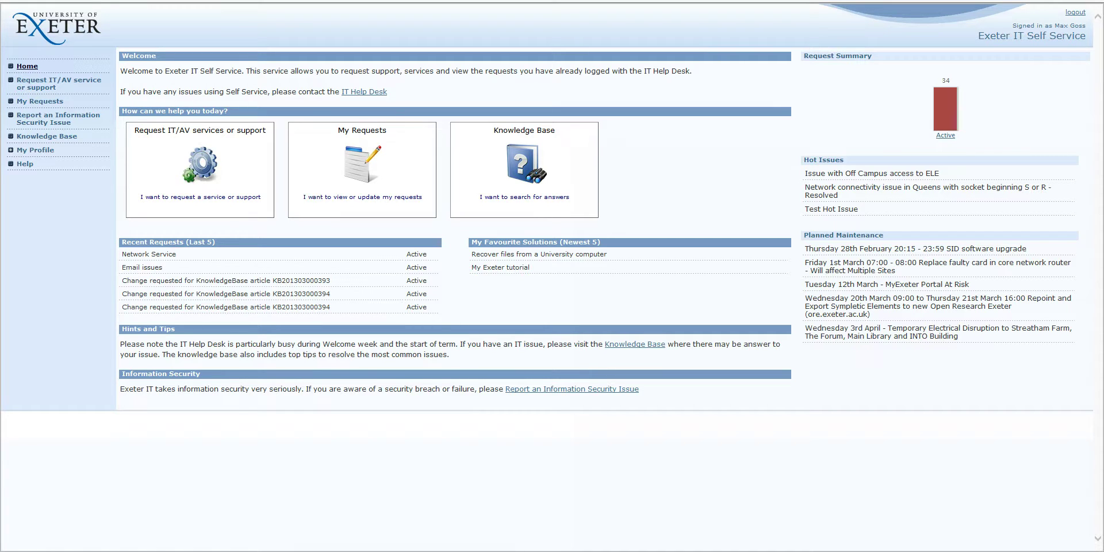
# Search the Knowledge Base for 'email', returning 9 documents.
pyautogui.click(578, 153)
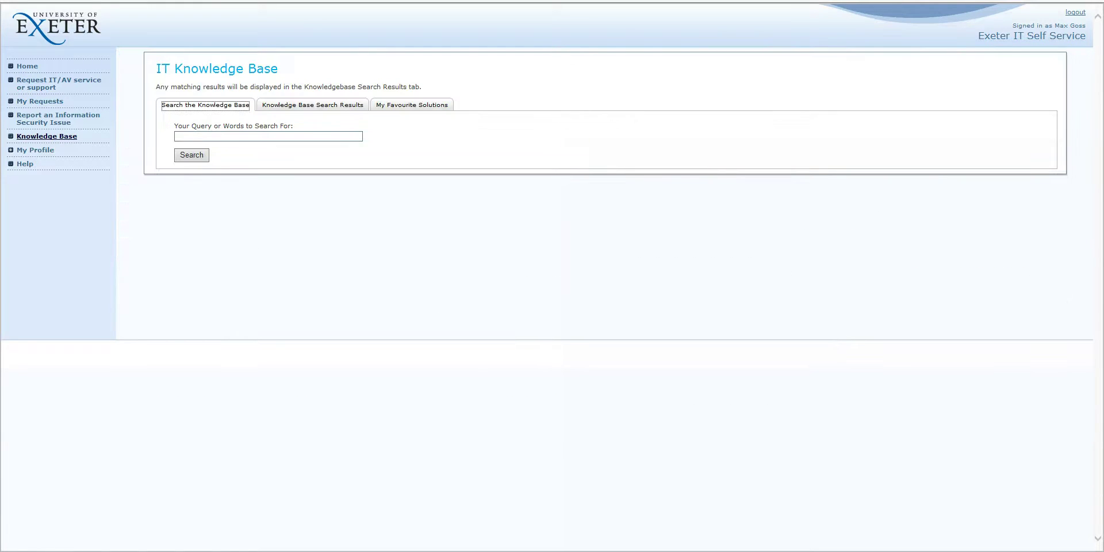
pyautogui.click(259, 138)
pyautogui.click(268, 142)
pyautogui.click(293, 166)
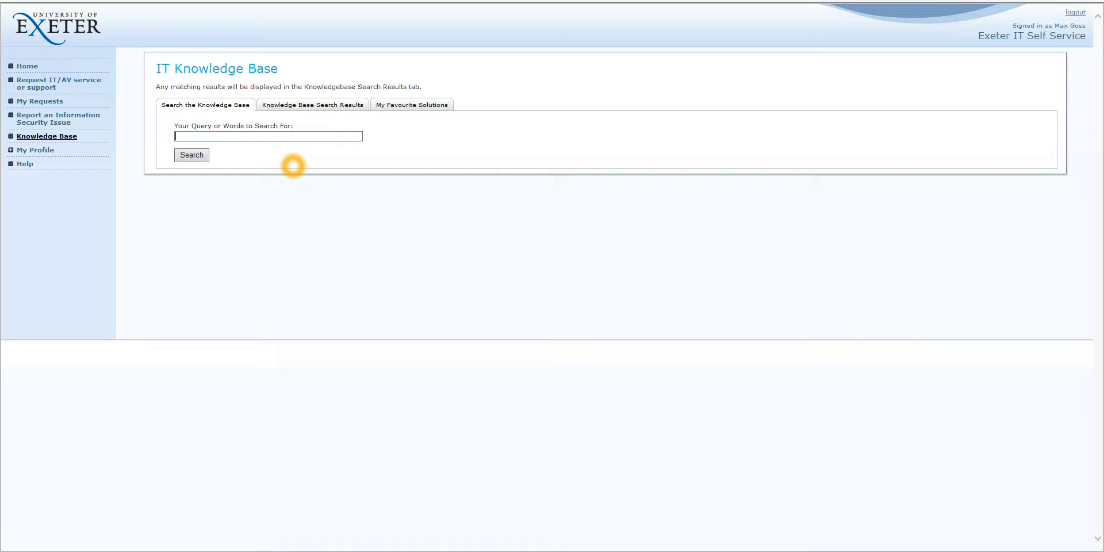
pyautogui.write('email')
pyautogui.click(192, 155)
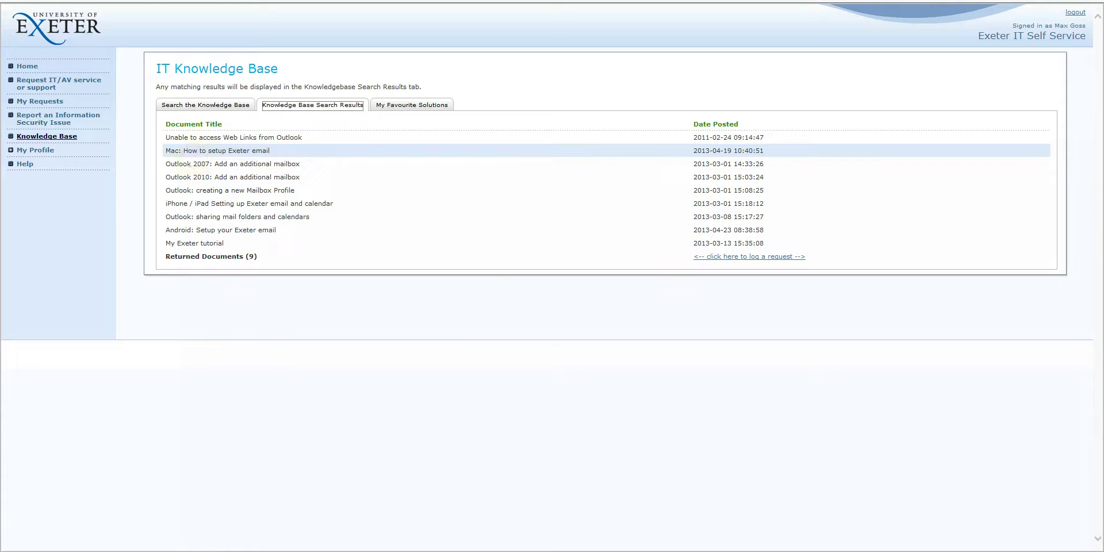
# Open the 'Outlook 2007: Add an additional mailbox' article from the results.
pyautogui.click(467, 288)
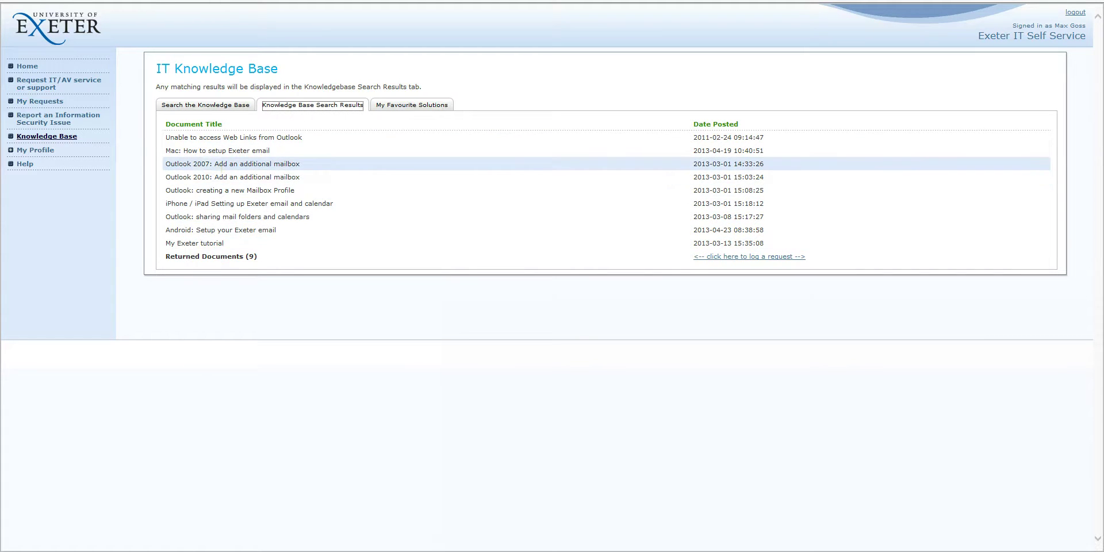
pyautogui.click(208, 167)
pyautogui.click(207, 157)
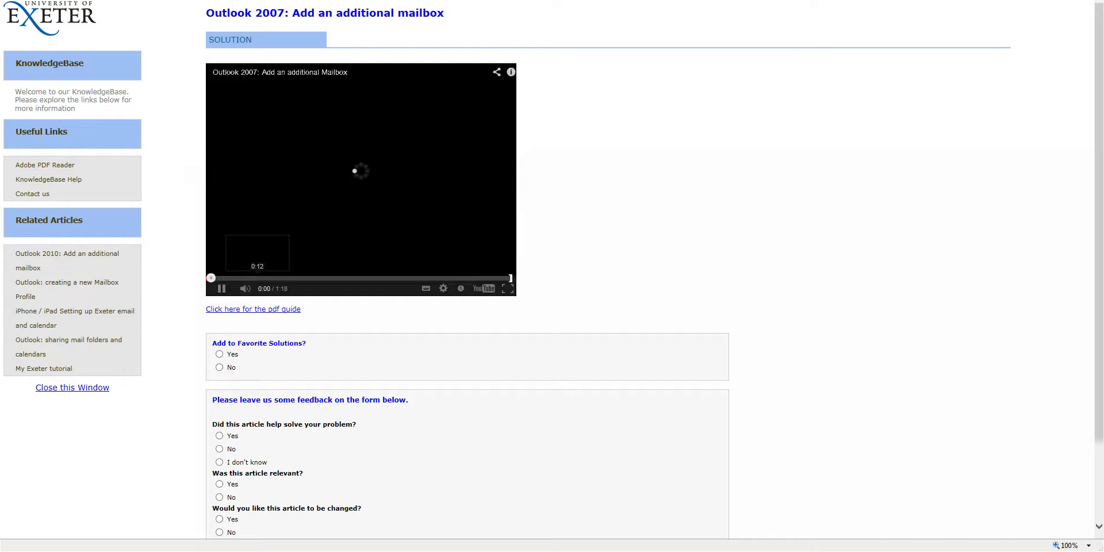
# Pause the Outlook 2007 article's 1:18 video and scroll down to the feedback form.
pyautogui.click(223, 288)
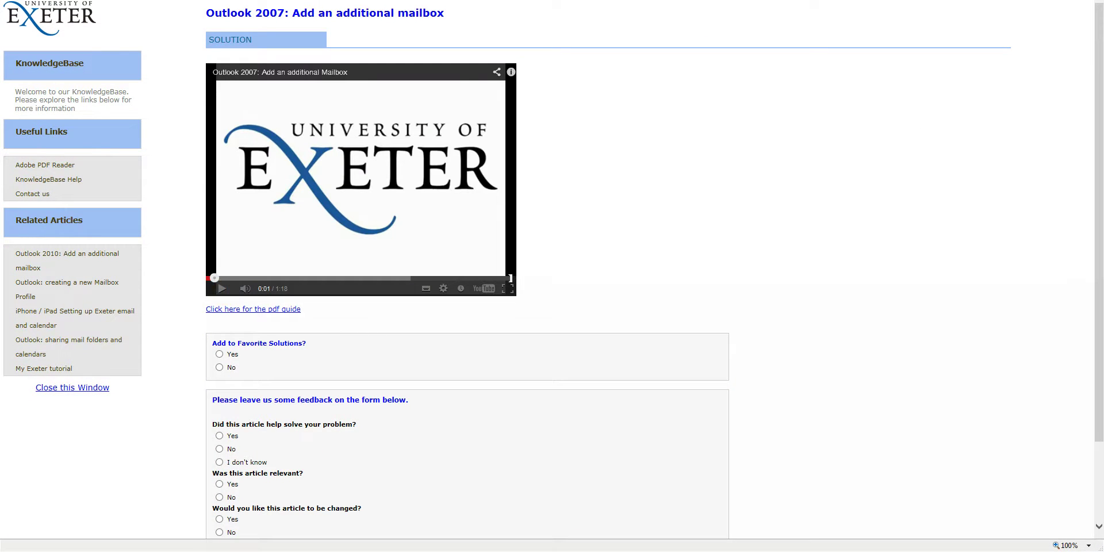
pyautogui.click(218, 305)
pyautogui.click(35, 171)
pyautogui.click(40, 256)
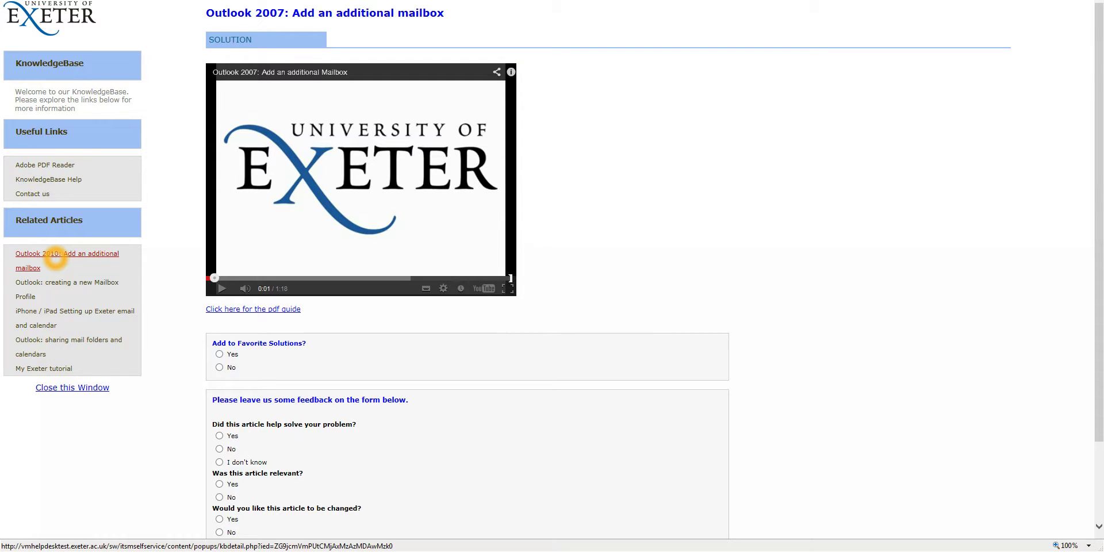
pyautogui.click(33, 260)
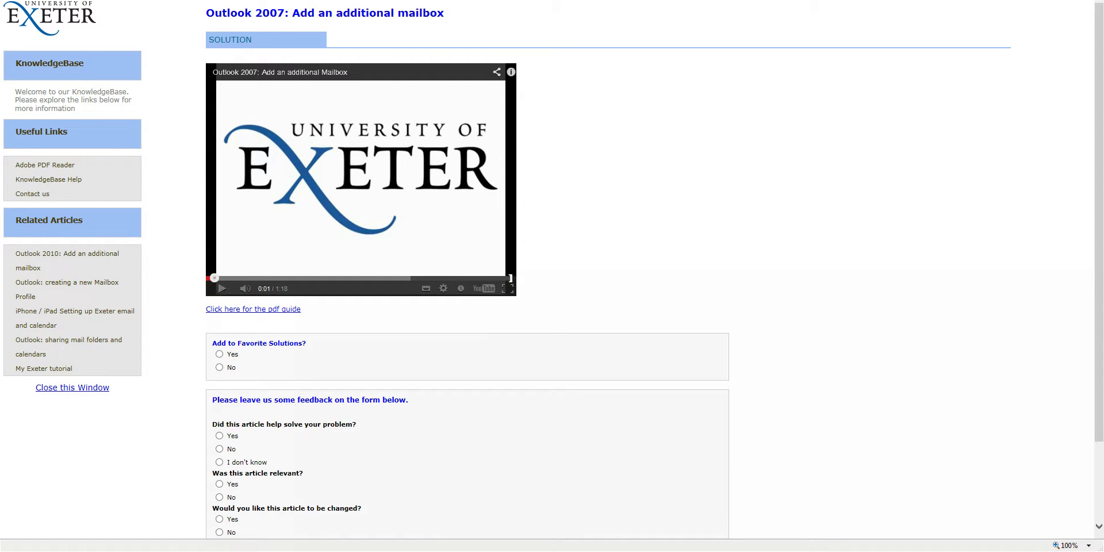
pyautogui.click(444, 288)
pyautogui.scroll(-3, 598, 251)
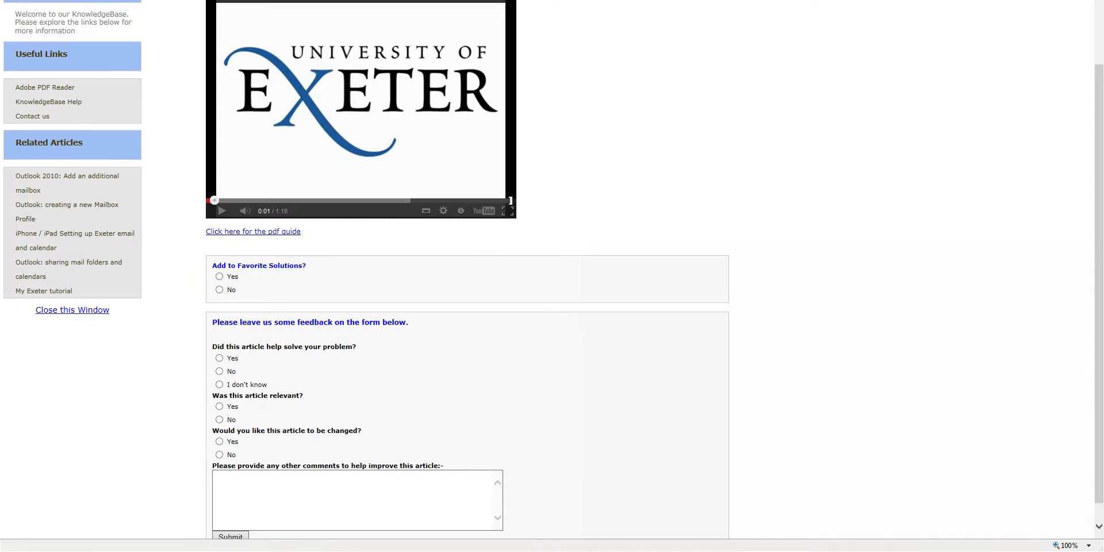
pyautogui.scroll(3, 296, 230)
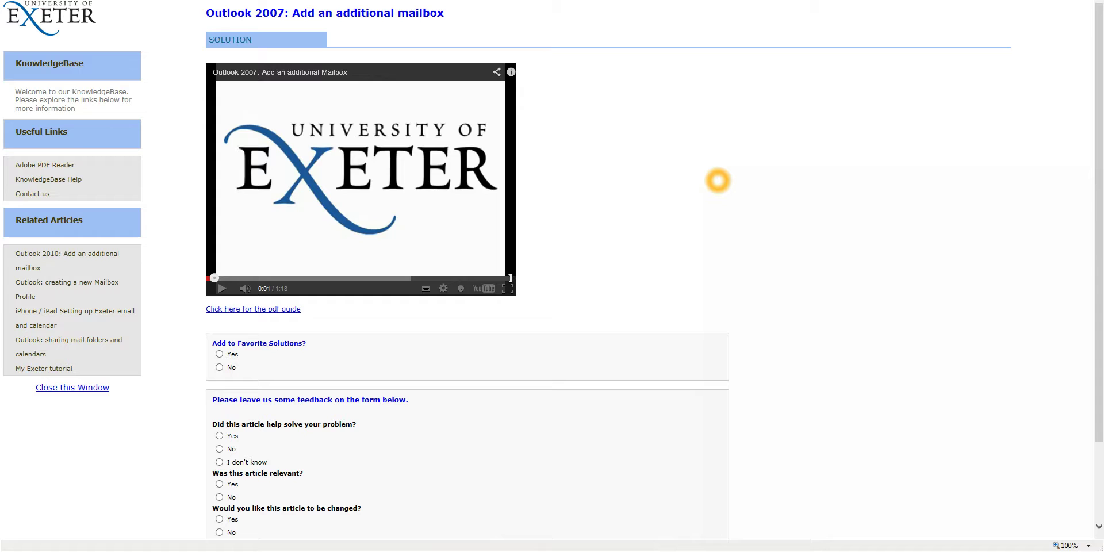
pyautogui.scroll(-3, 718, 180)
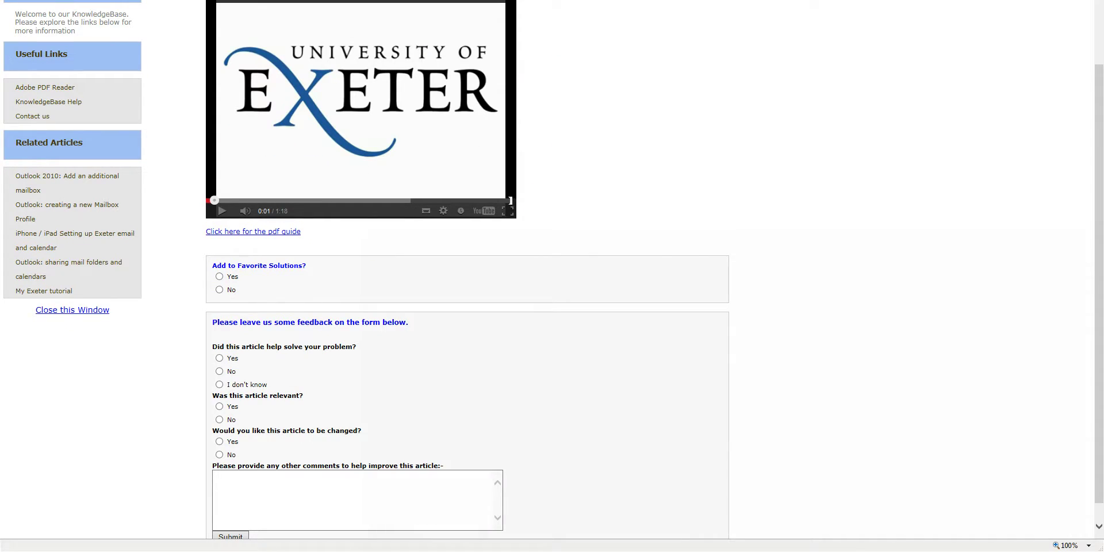
# Mark the Outlook 2007 article as a favourite solution, then close the article.
pyautogui.click(219, 276)
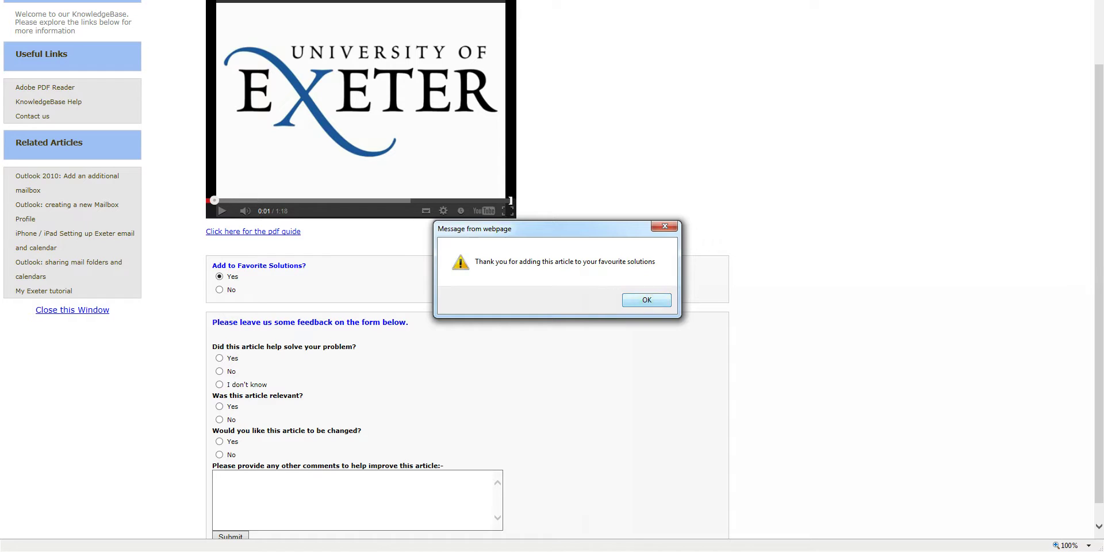
pyautogui.click(647, 300)
pyautogui.click(80, 311)
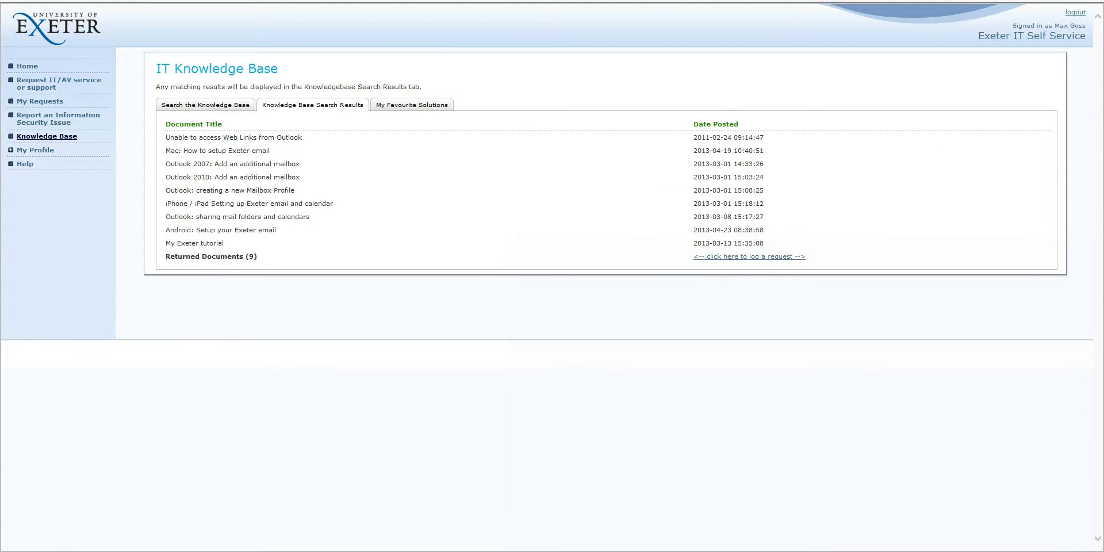
# Check My Favourite Solutions, then reopen the Outlook 2007 favourite from the Home page.
pyautogui.click(426, 105)
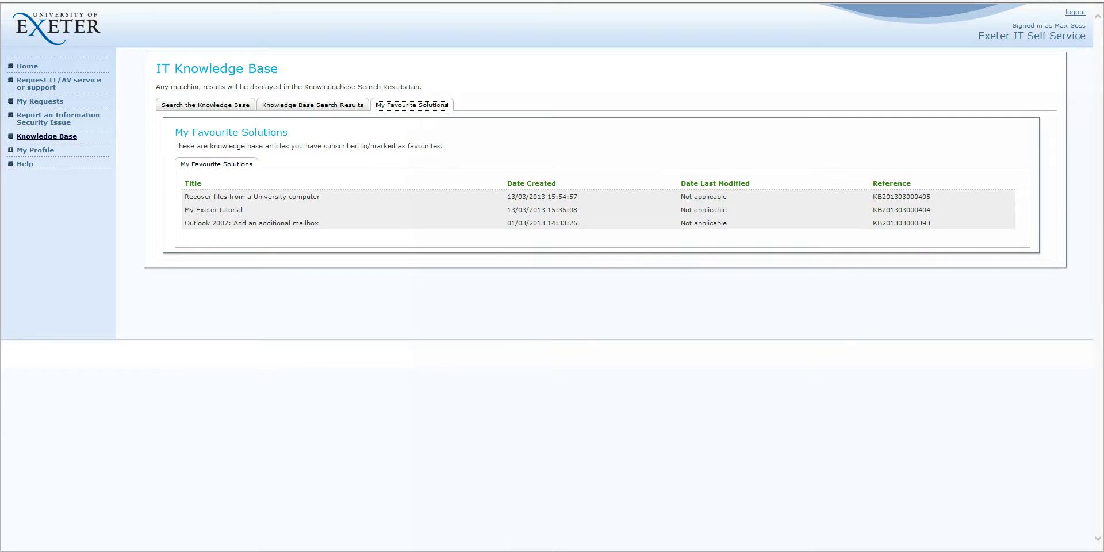
pyautogui.click(204, 225)
pyautogui.click(27, 65)
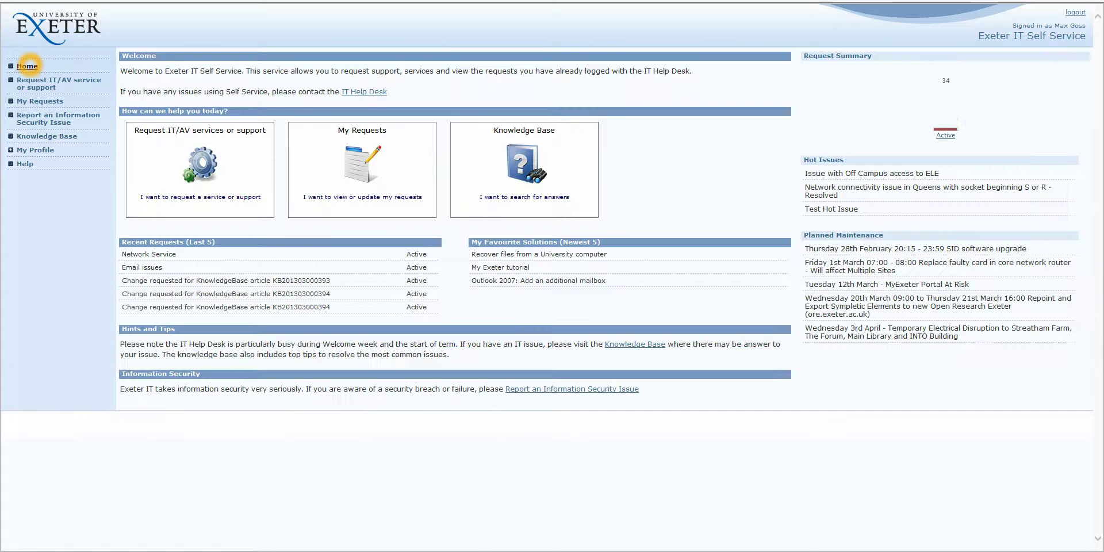
pyautogui.click(478, 282)
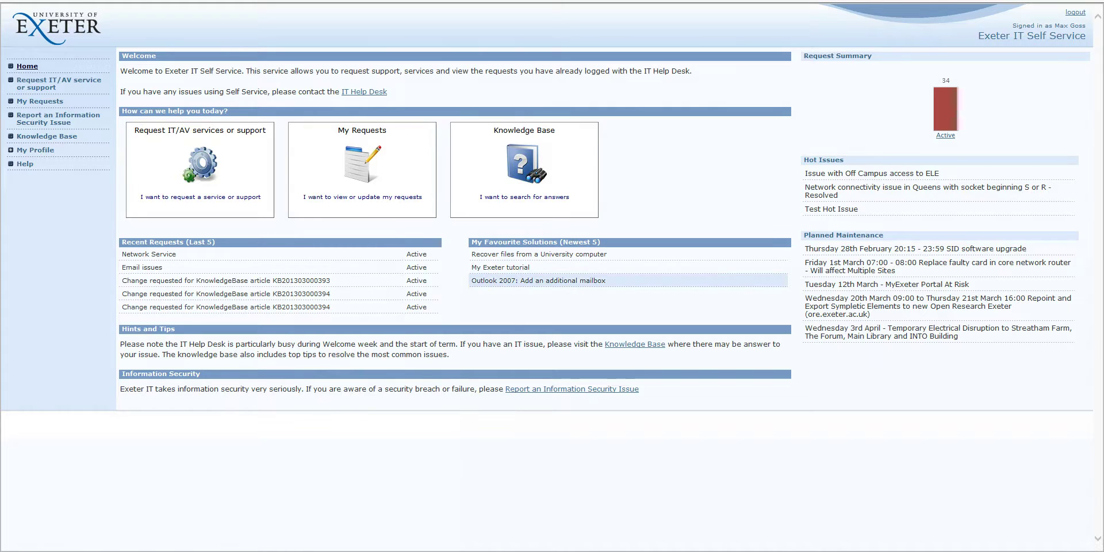
pyautogui.click(594, 283)
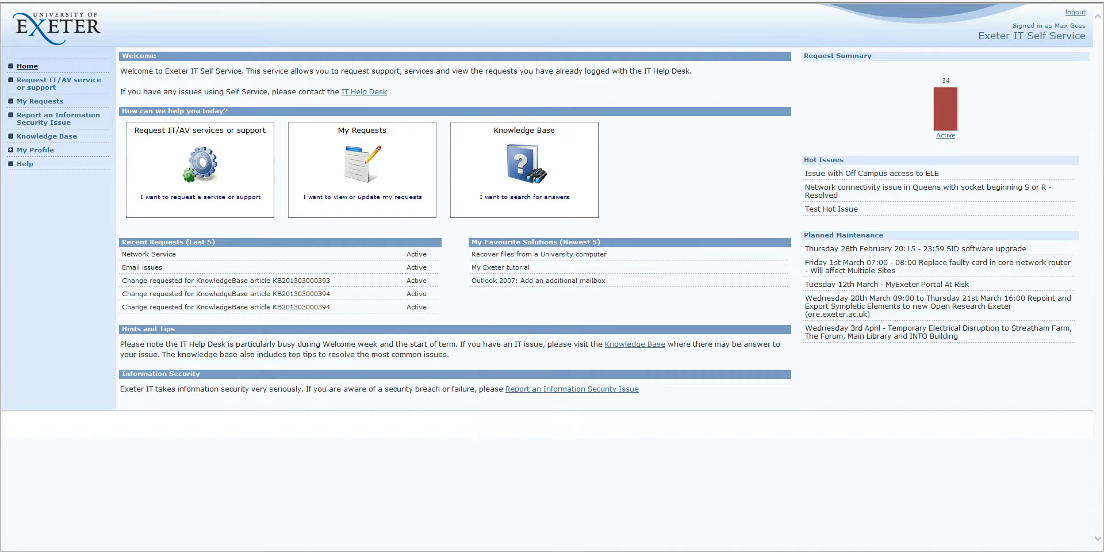
pyautogui.click(500, 281)
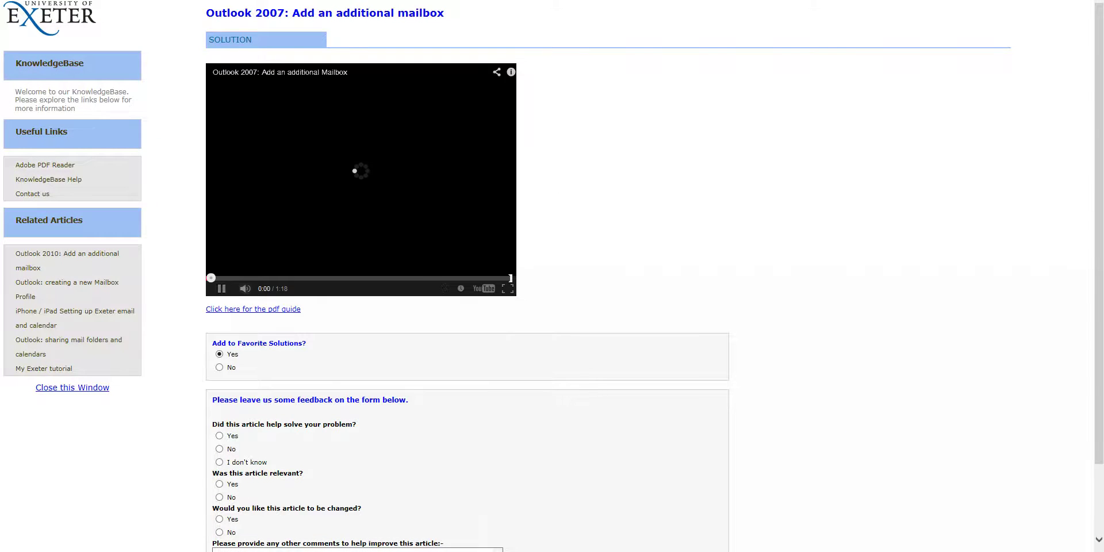
# Pause the reopened Outlook 2007 article's video, scroll to its feedback form, and close it.
pyautogui.click(223, 286)
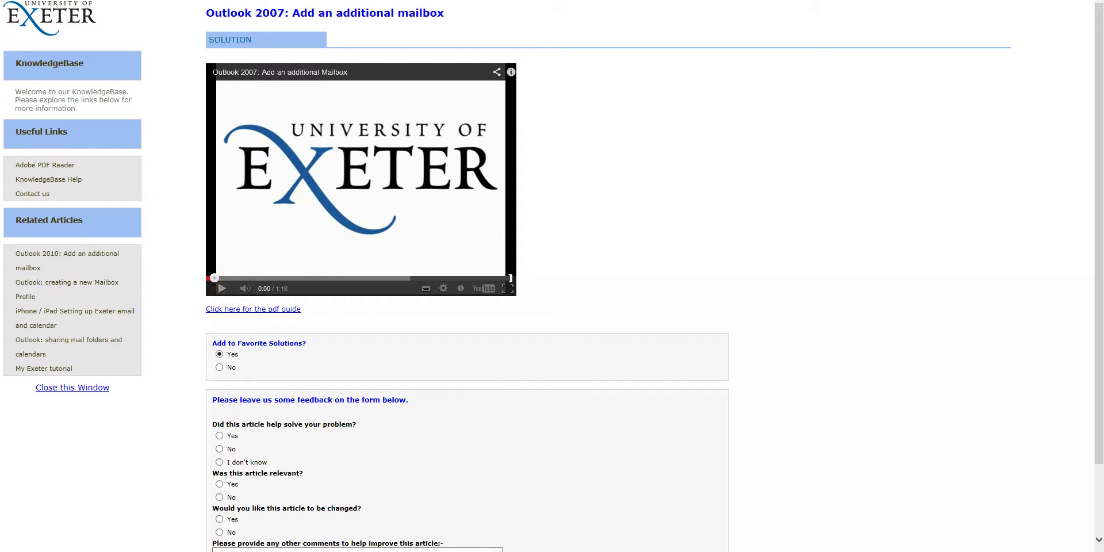
pyautogui.click(246, 343)
pyautogui.click(382, 347)
pyautogui.scroll(-3, 382, 347)
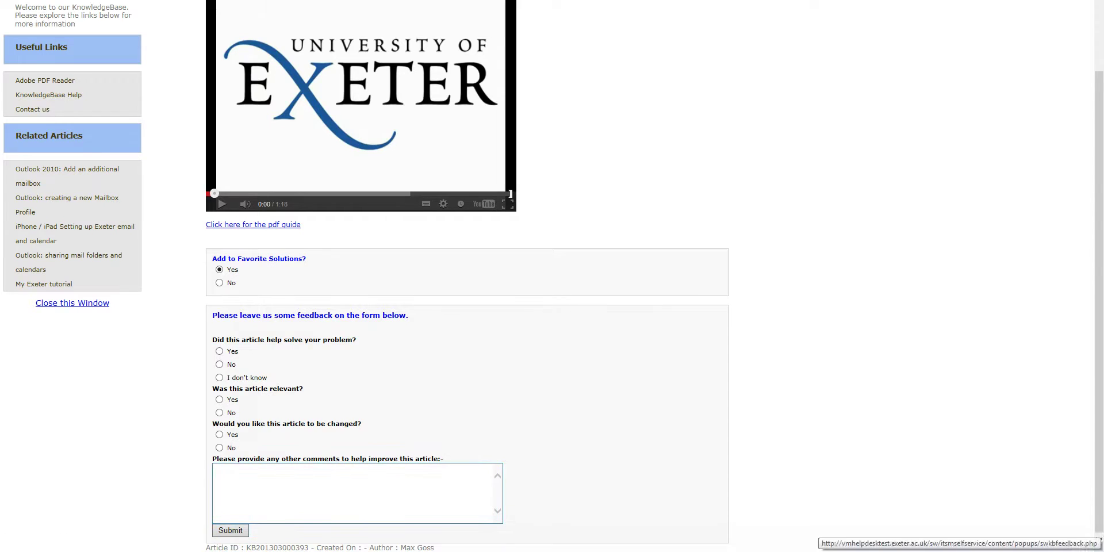
pyautogui.click(384, 431)
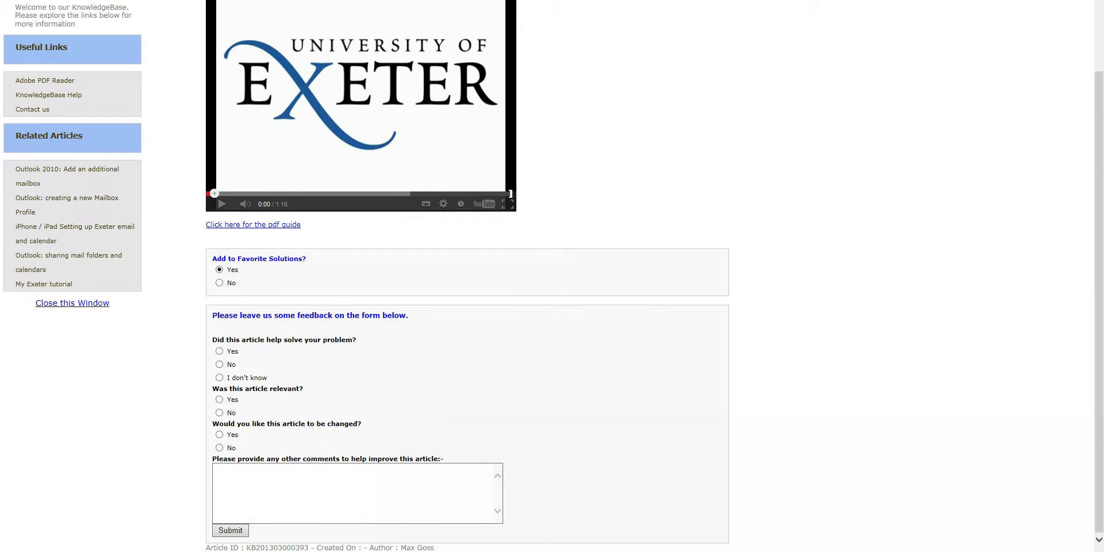
pyautogui.click(73, 303)
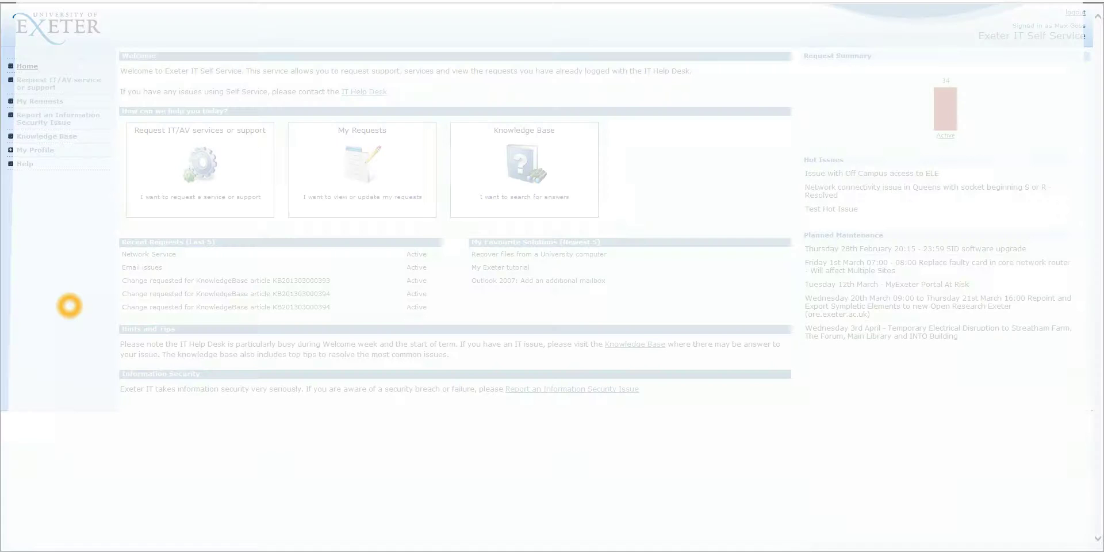